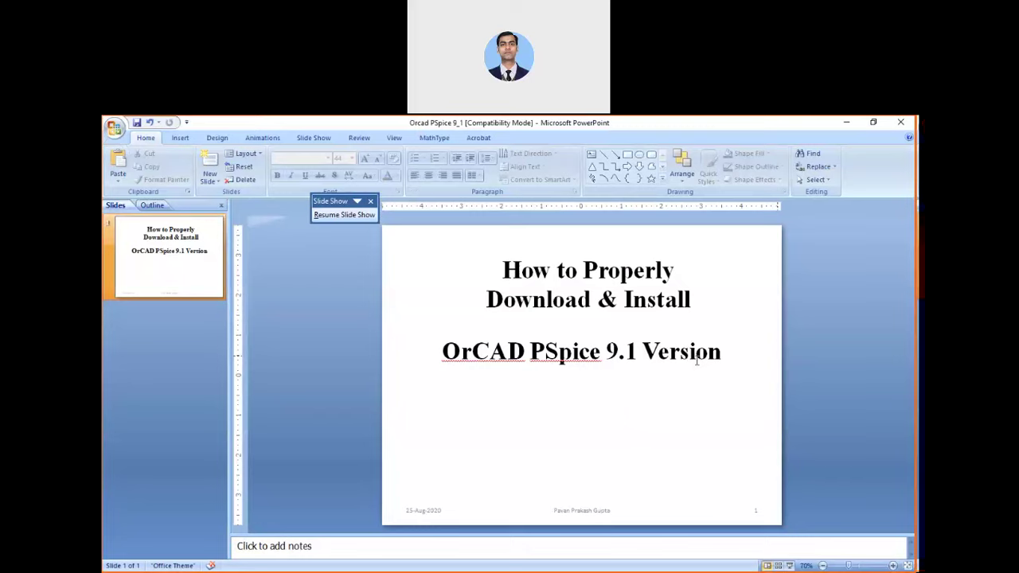
- Search Google for 'PSpice 9.1 student version download'
key(alt+Tab)
click(437, 365)
text(P)
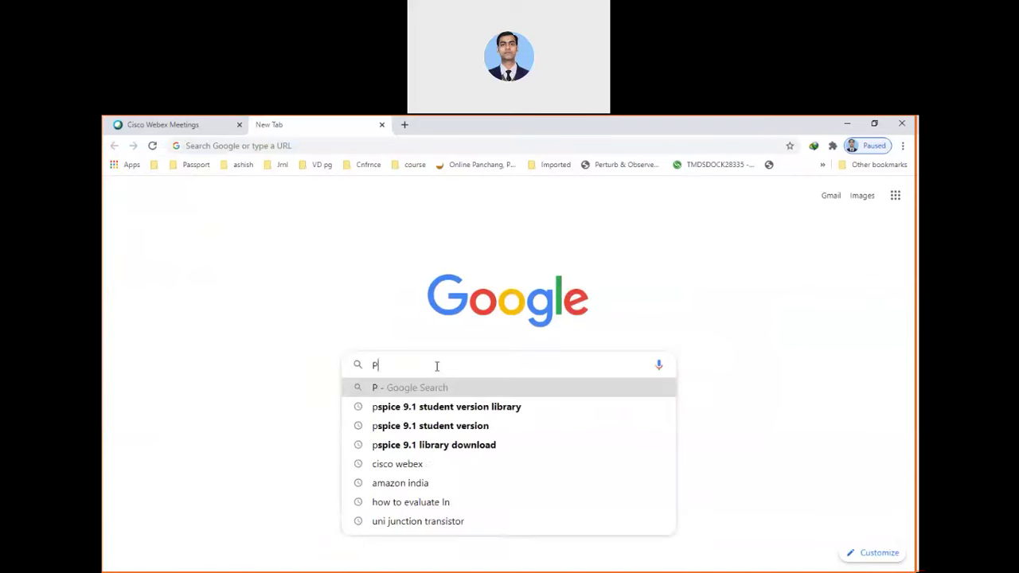
text(Spic)
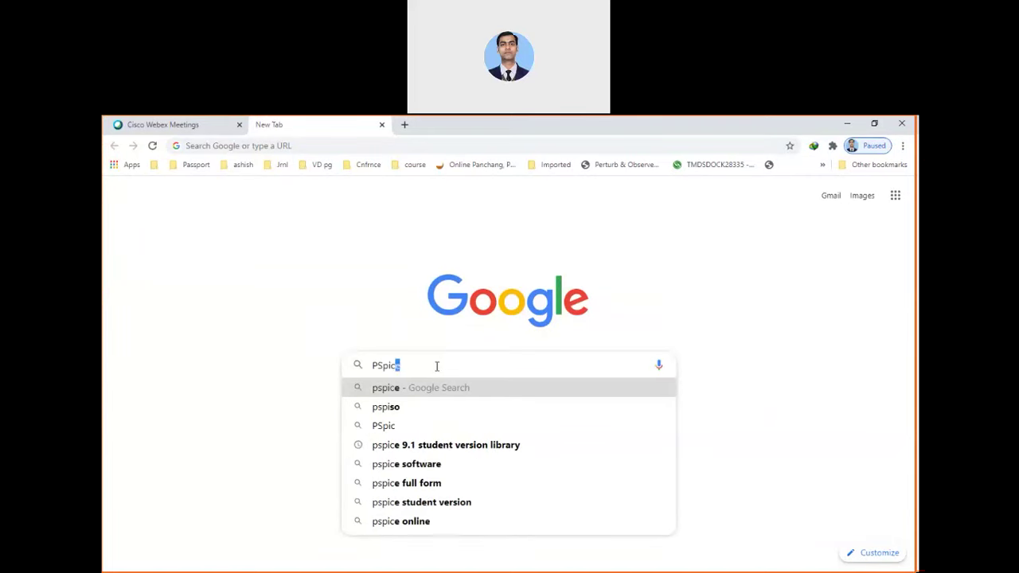
text(e 9.1)
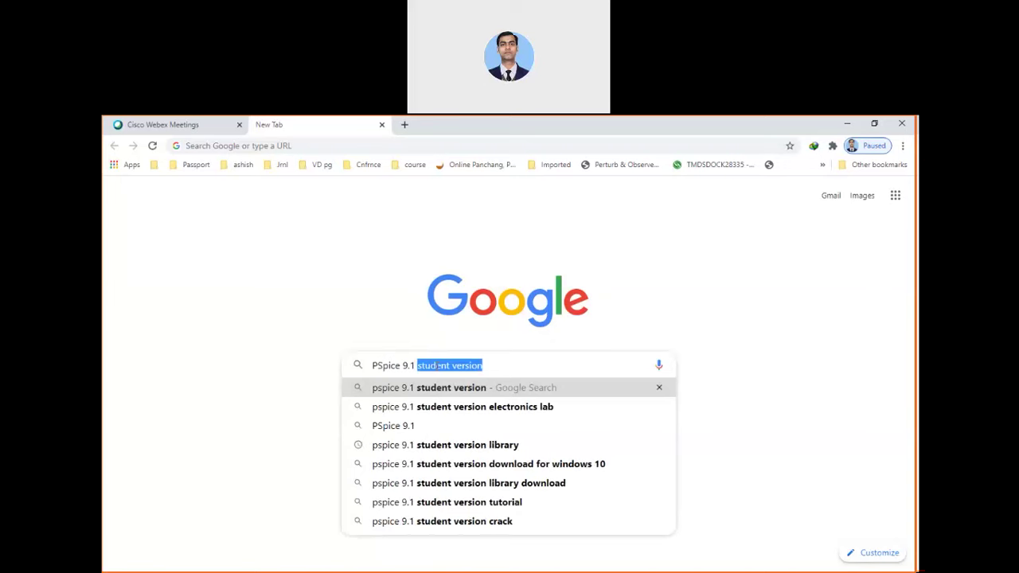
key(End)
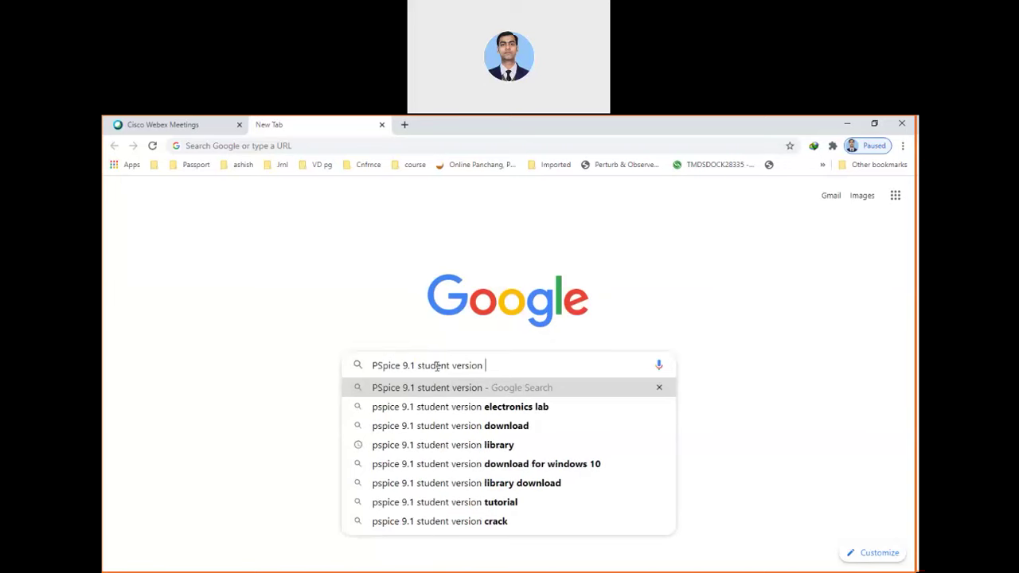
key(Down)
key(Down)
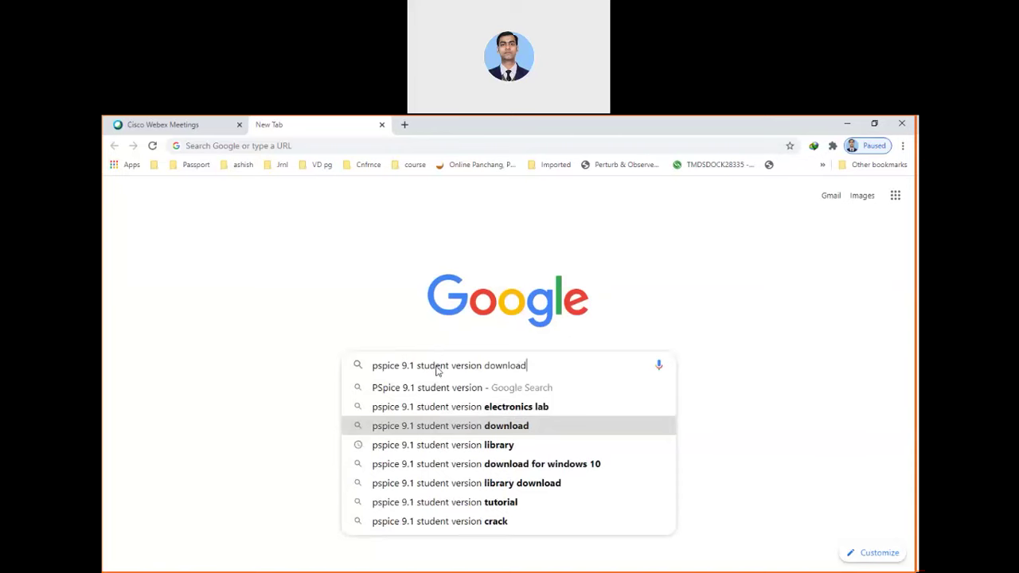
key(Return)
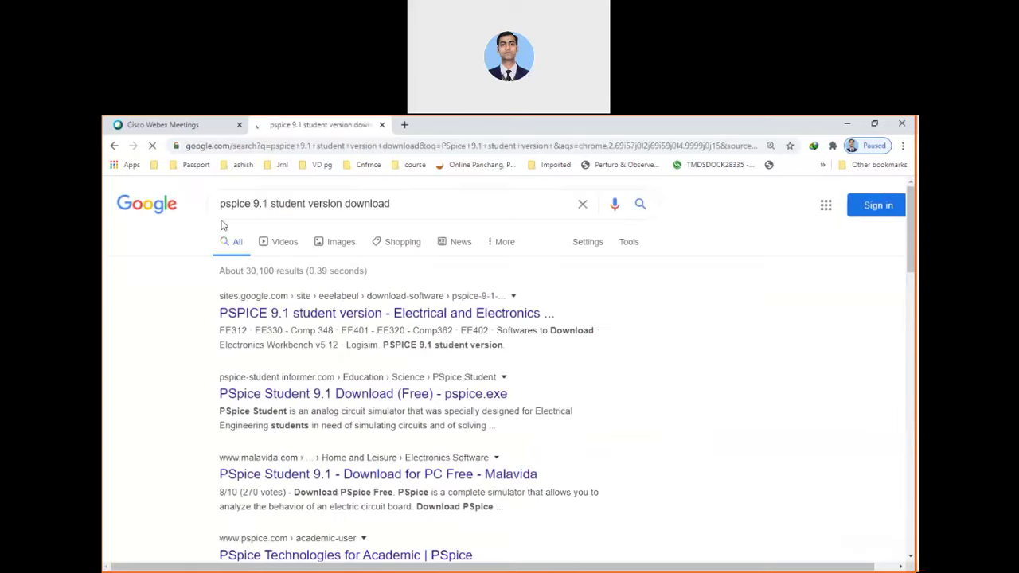
- Scroll the results and open the PSPICE Links - Auburn Engineering page
scroll(163, 347, down, 1)
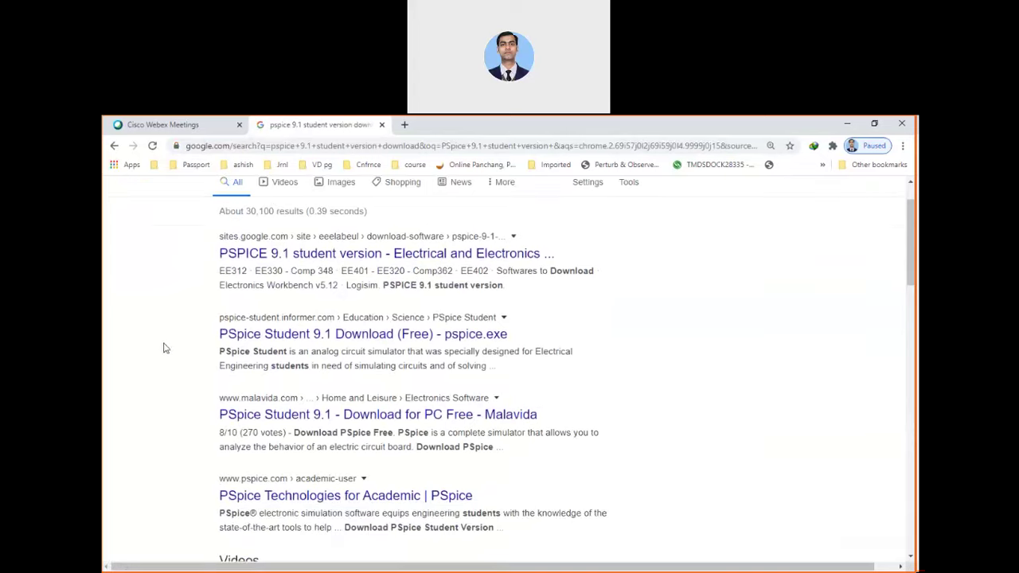
scroll(163, 348, up, 1)
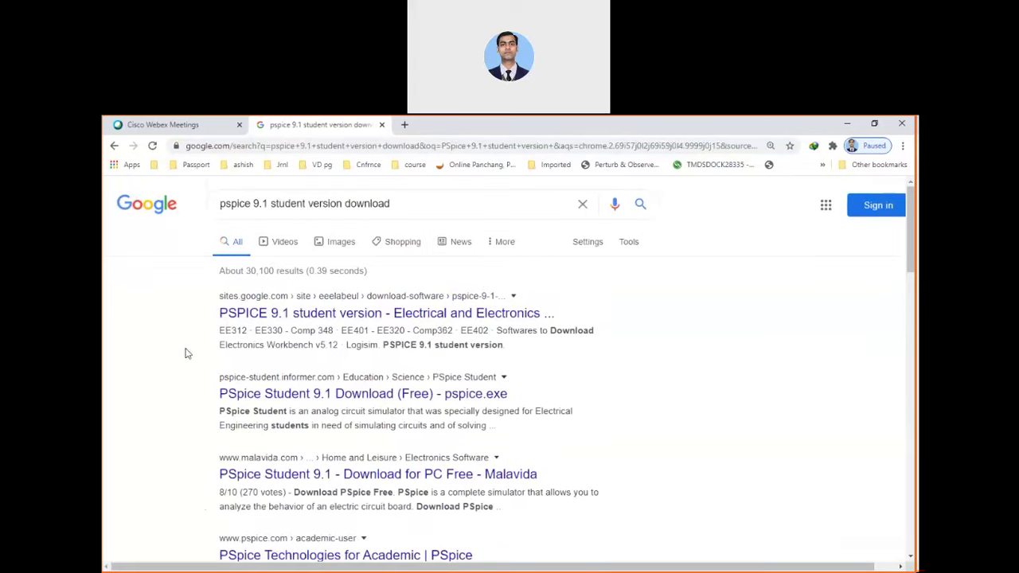
scroll(186, 350, down, 3)
scroll(186, 340, down, 3)
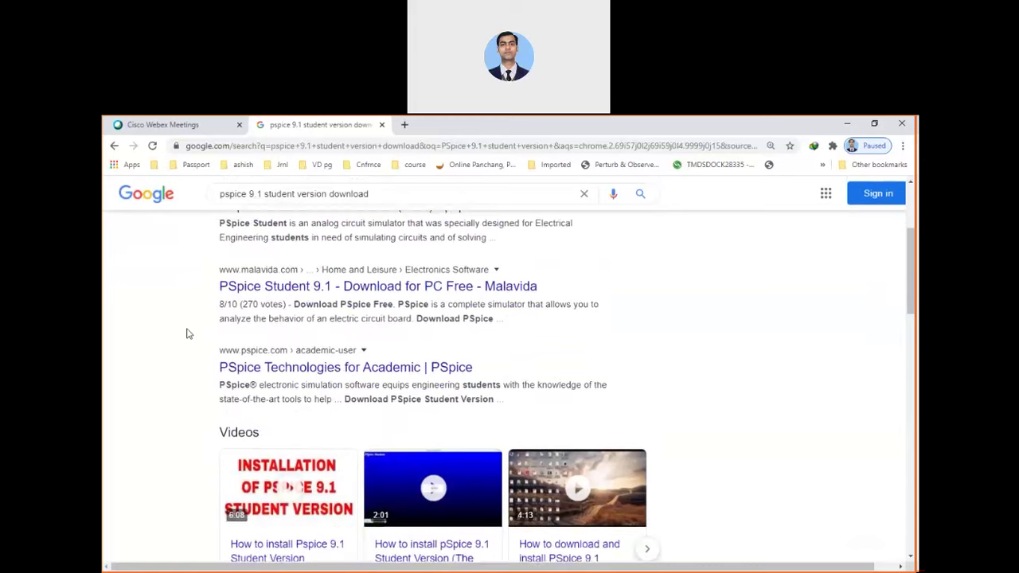
scroll(186, 333, down, 3)
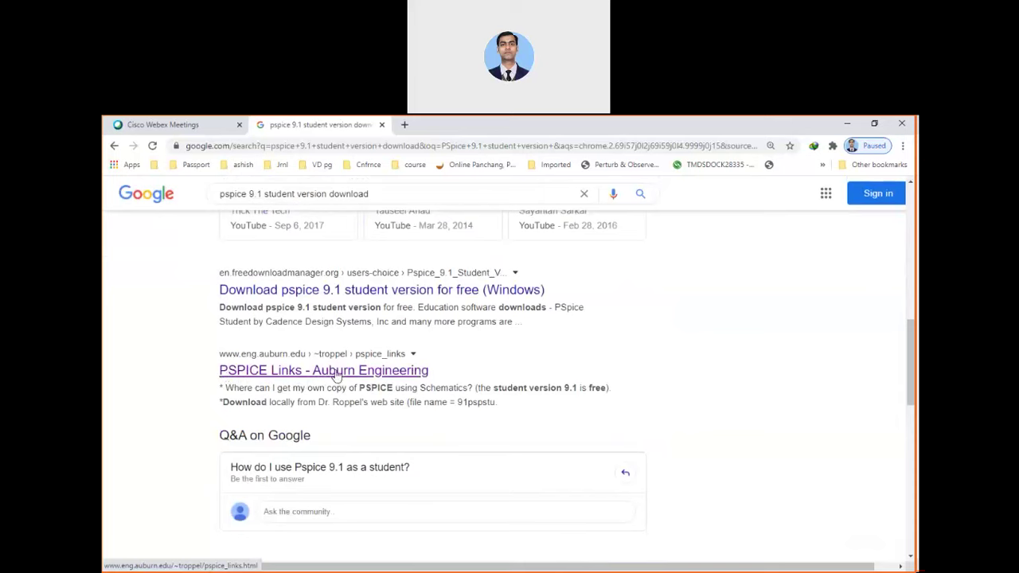
click(336, 375)
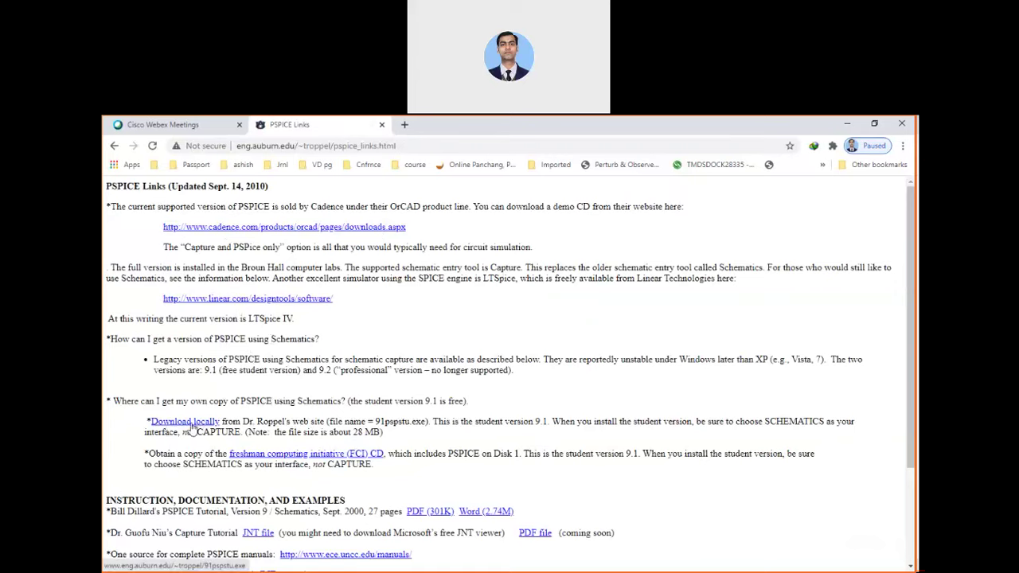
- Start downloading the 91pspstu.exe student version file from the Auburn page
click(192, 426)
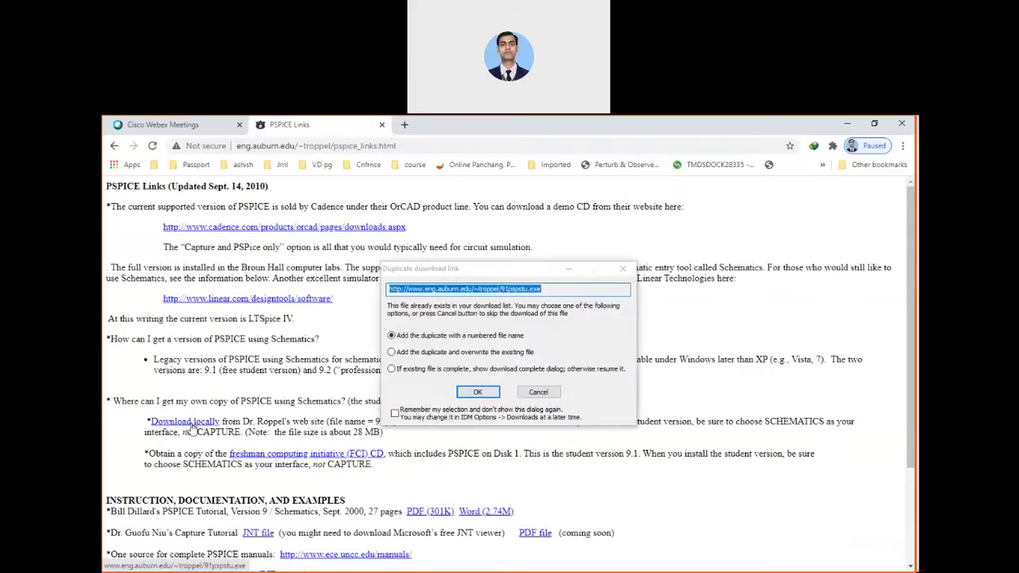
- Dismiss the duplicate-link prompt, cancel the 27.29 MB download, and return to the presentation
click(480, 394)
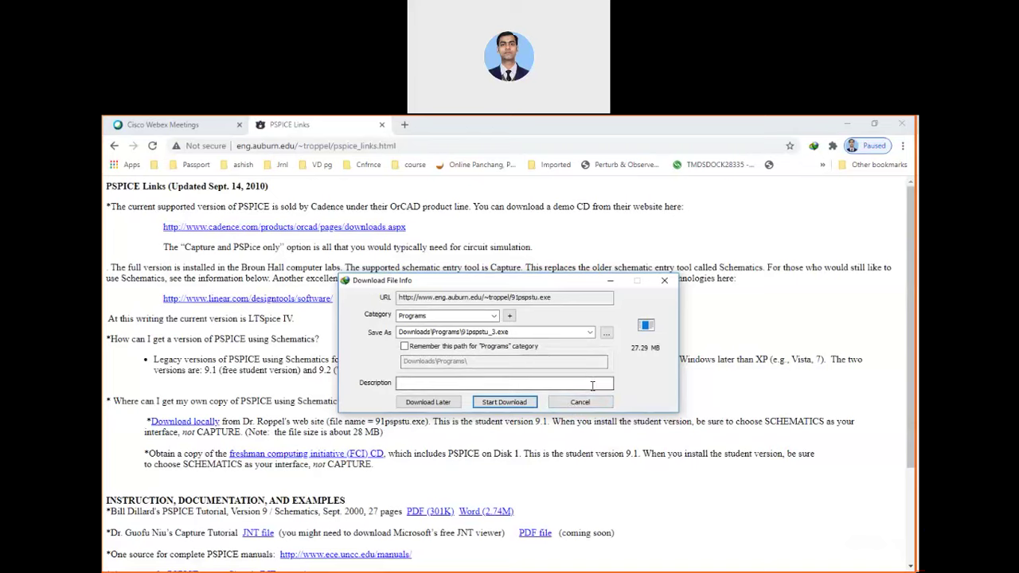
click(591, 406)
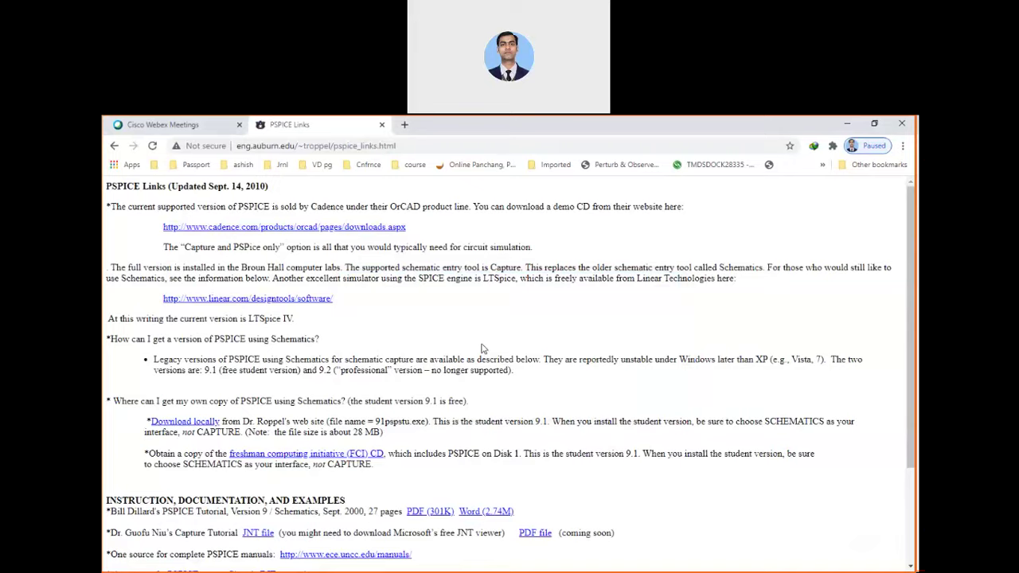
key(alt+Tab)
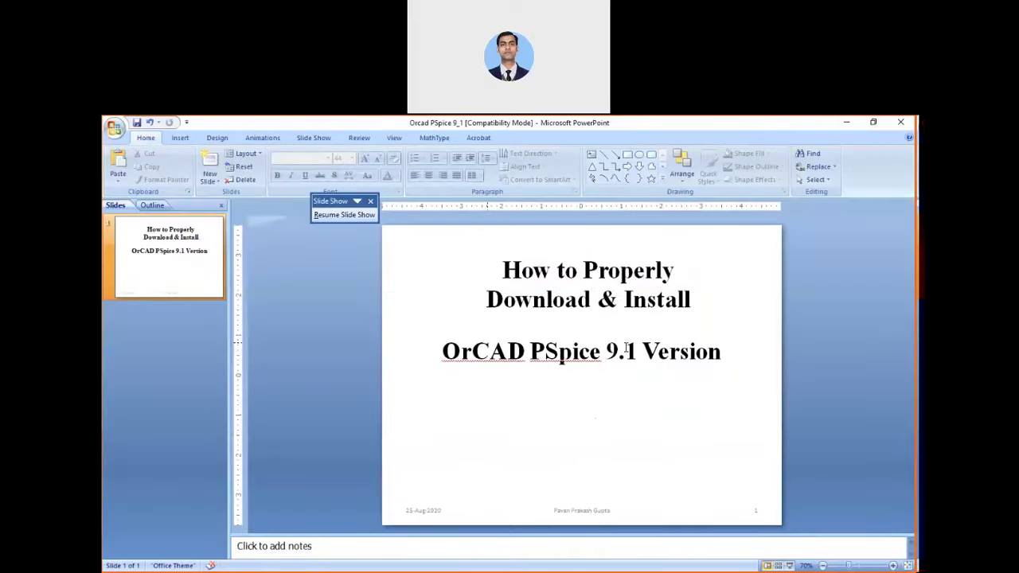
- Switch to the Downloads\Programs folder and select the 91pspstu_2 installer
key(alt+Tab)
key(alt+Tab)
key(alt+Tab)
key(alt+Tab)
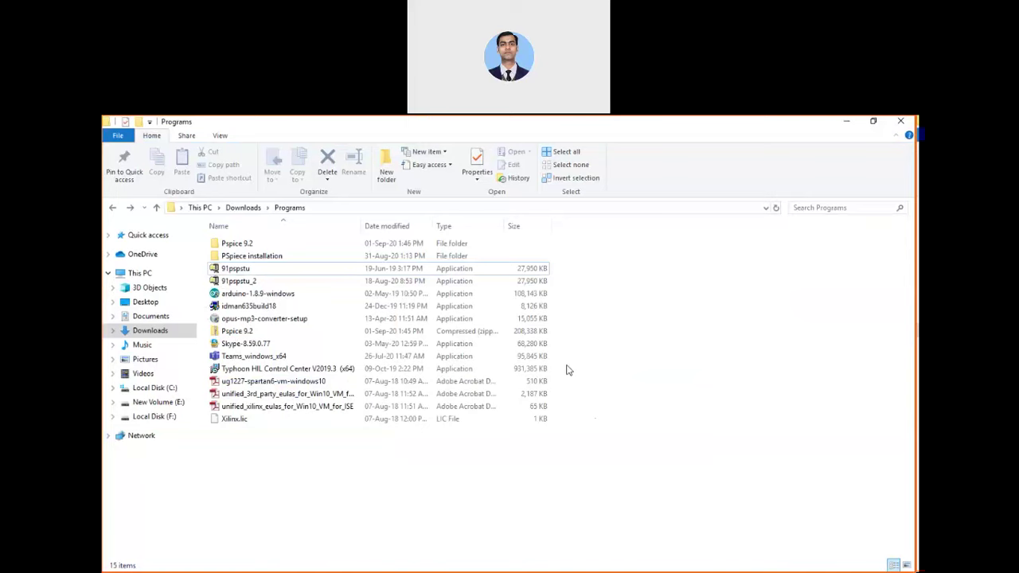
click(246, 282)
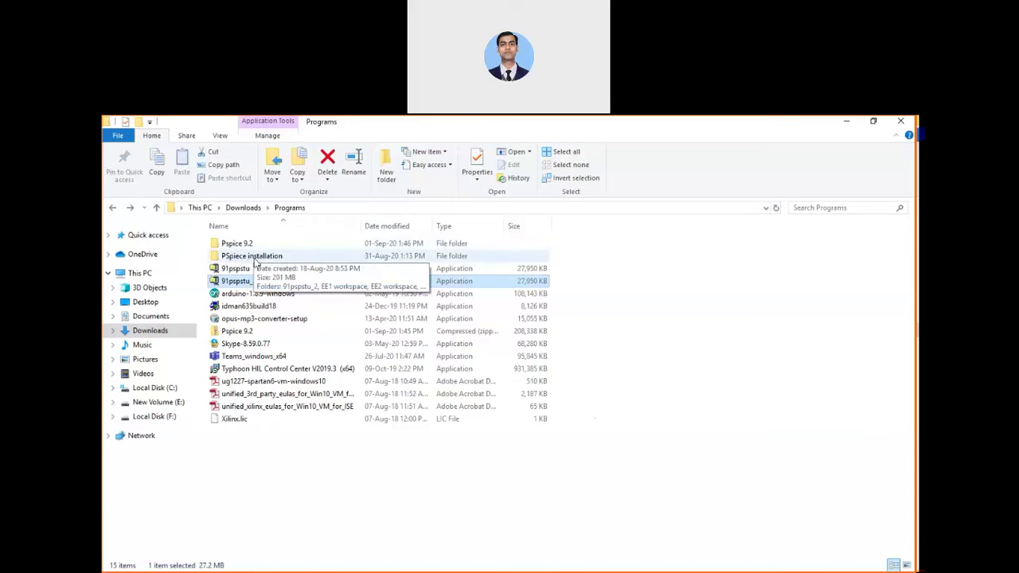
- Create a folder named 'PSpice 9.1' beside the 91pspstu installers in Downloads\Programs
click(387, 167)
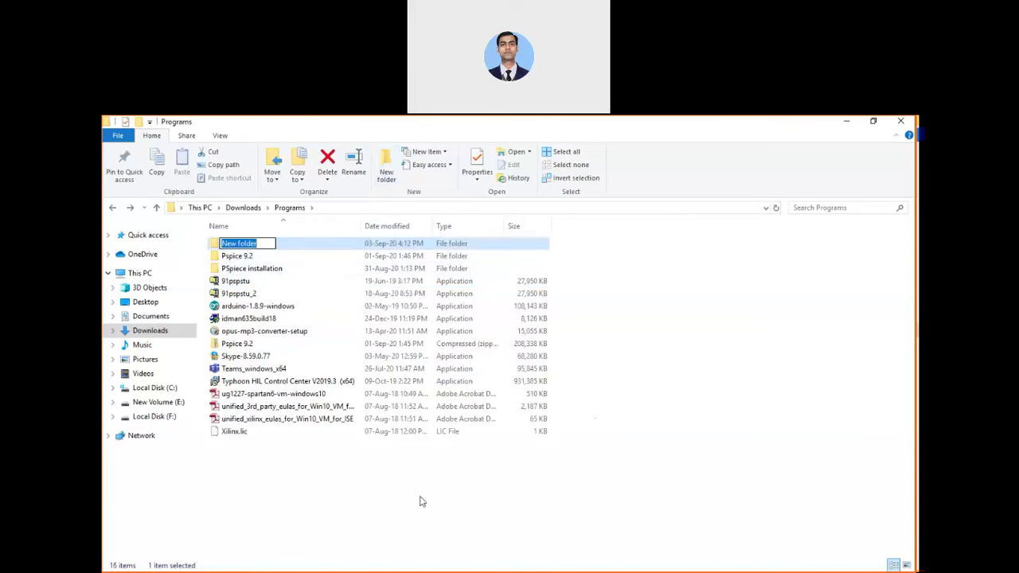
text(PSpice)
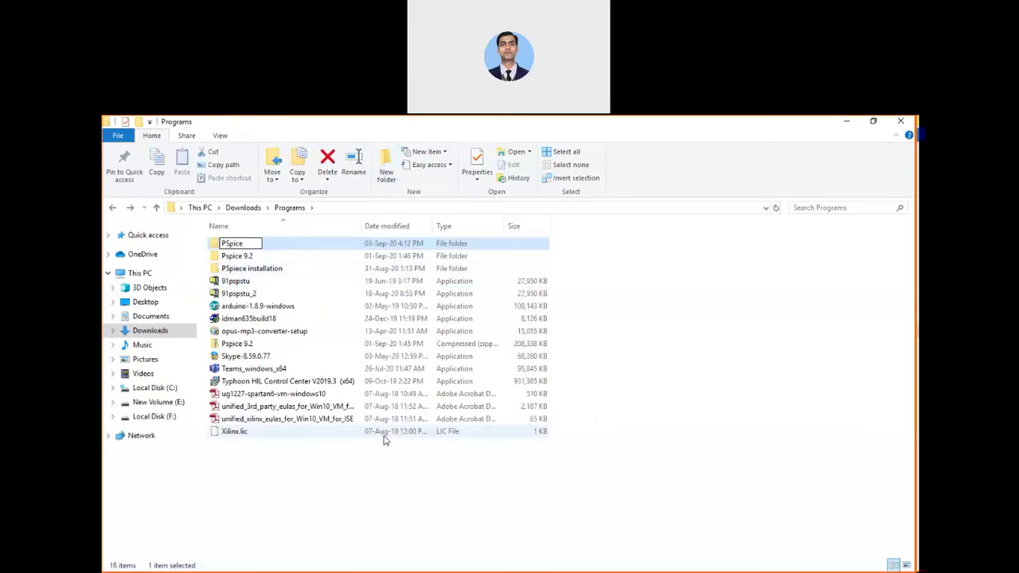
text( 9.1)
click(372, 484)
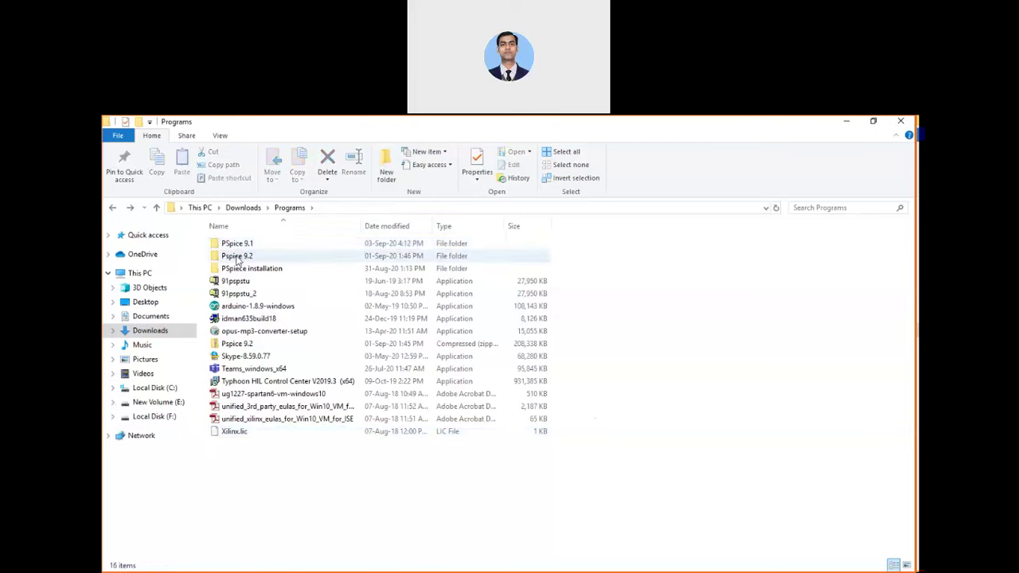
click(242, 296)
- Extract the 91pspstu_2 installer into its own 91pspstu_2 folder
right_click(243, 296)
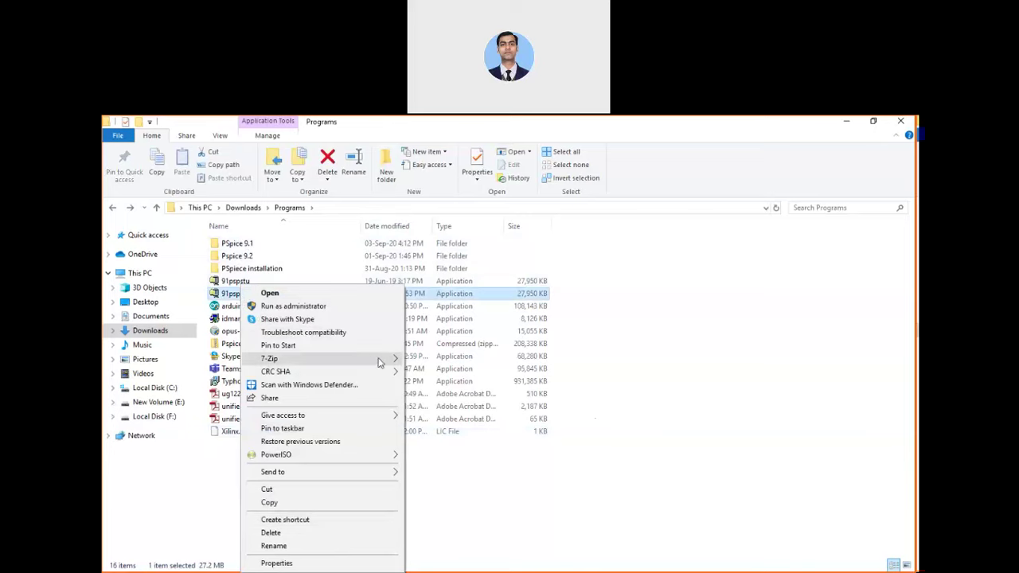
mouse_move(382, 359)
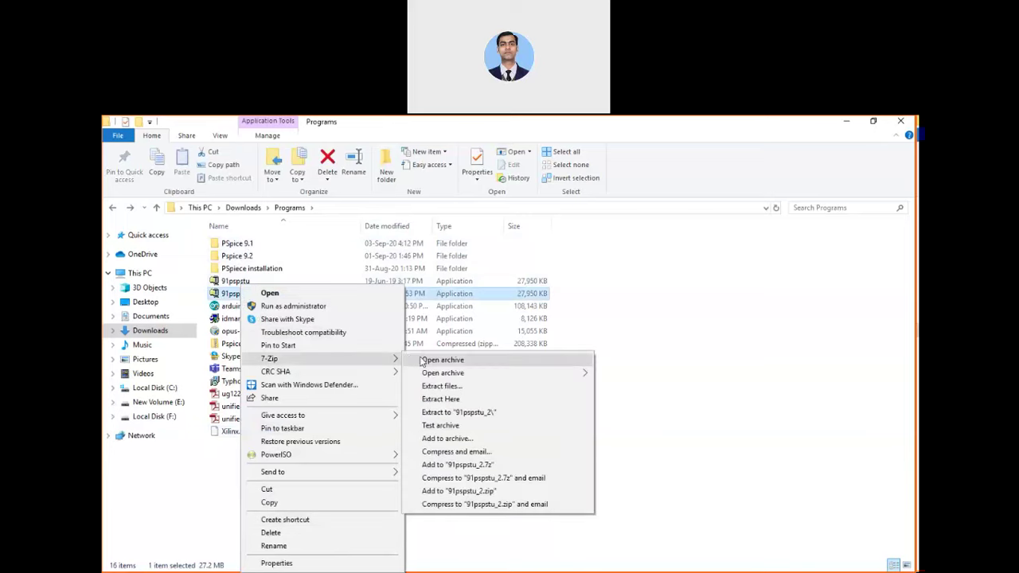
click(468, 417)
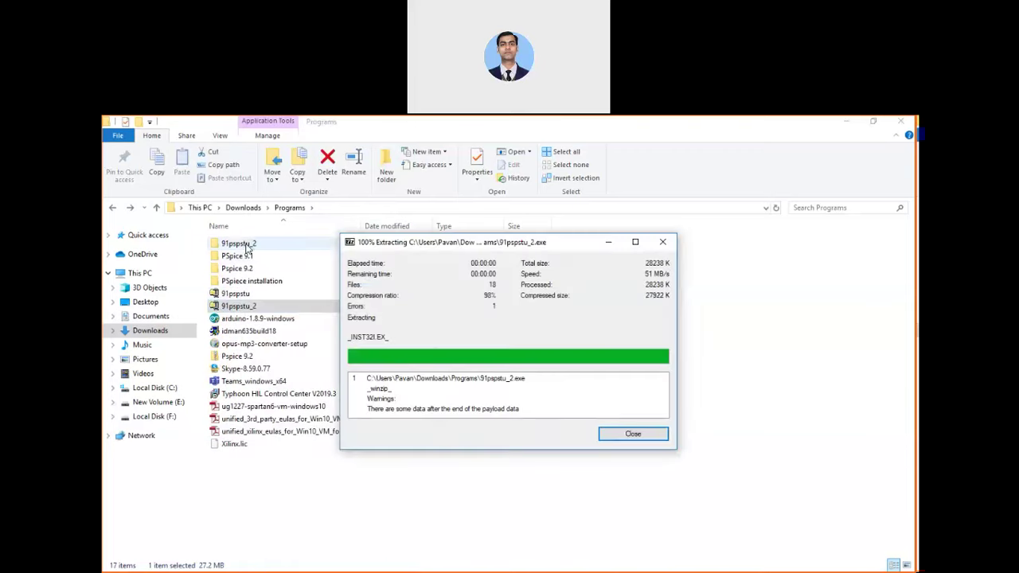
- Copy the extracted 91pspstu_2 folder into PSpice 9.1 and open it
click(246, 248)
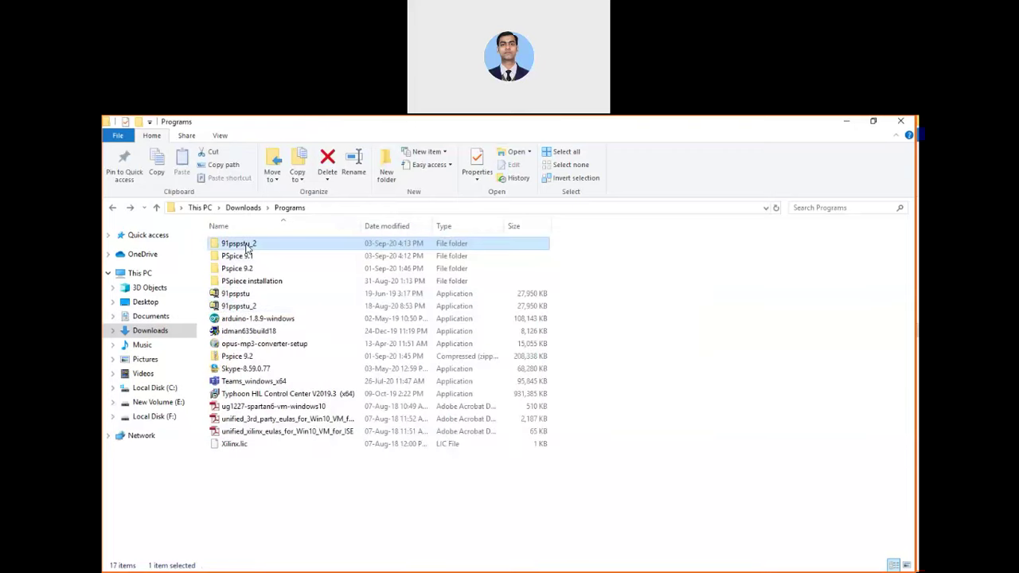
double_click(247, 256)
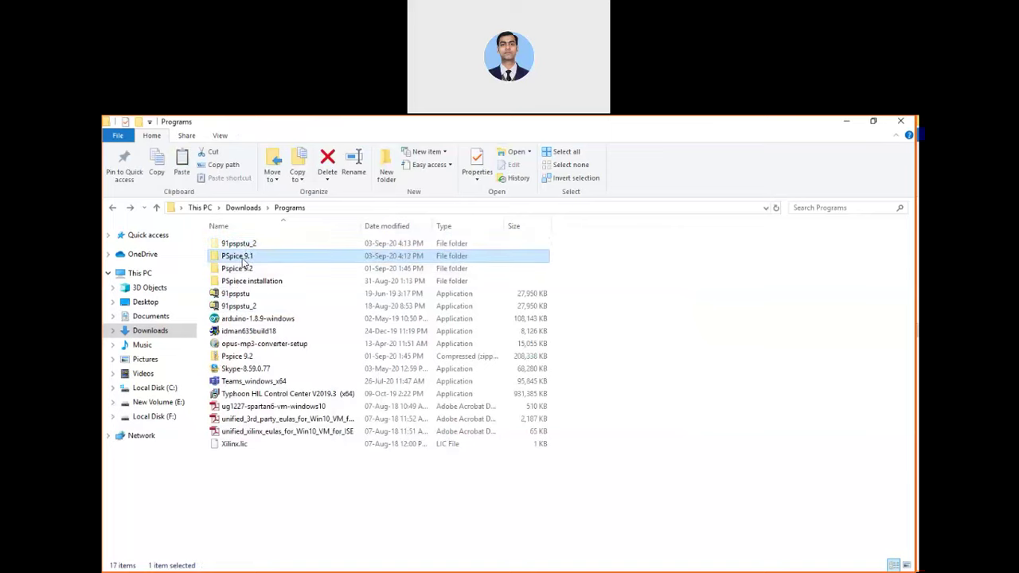
click(181, 164)
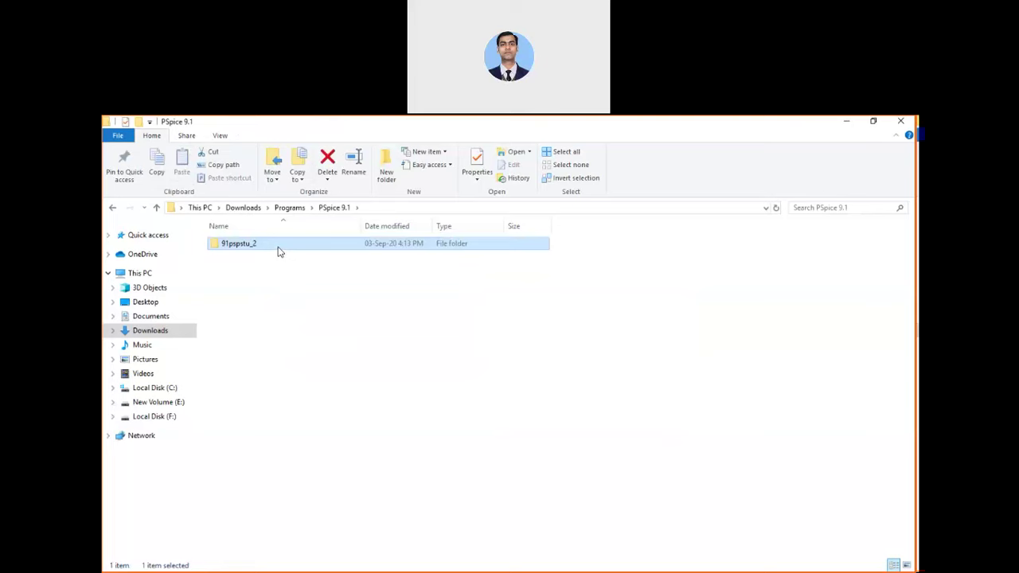
double_click(279, 246)
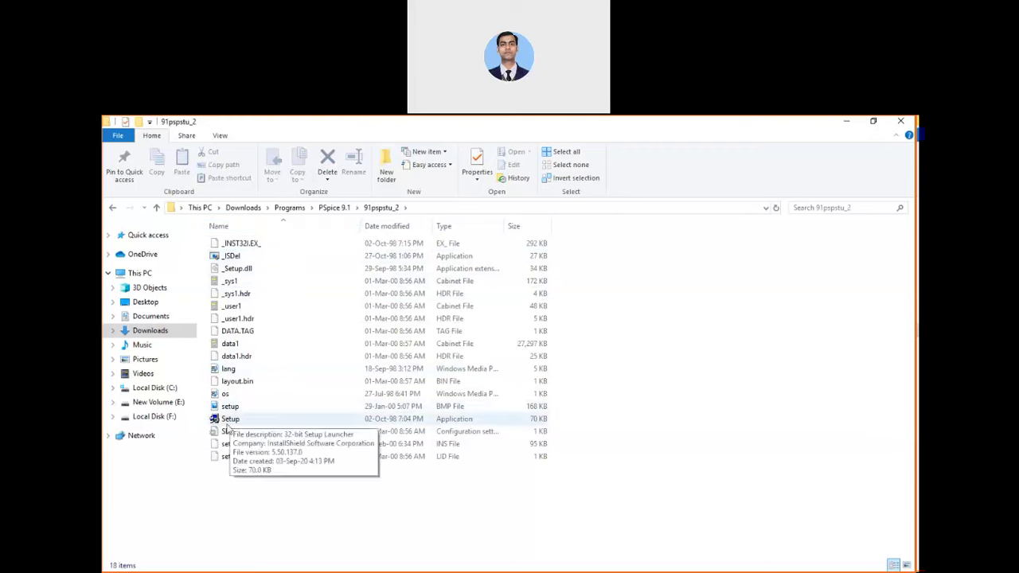
- Run Setup, acknowledge the antivirus warning, and confirm administrator privileges
click(231, 422)
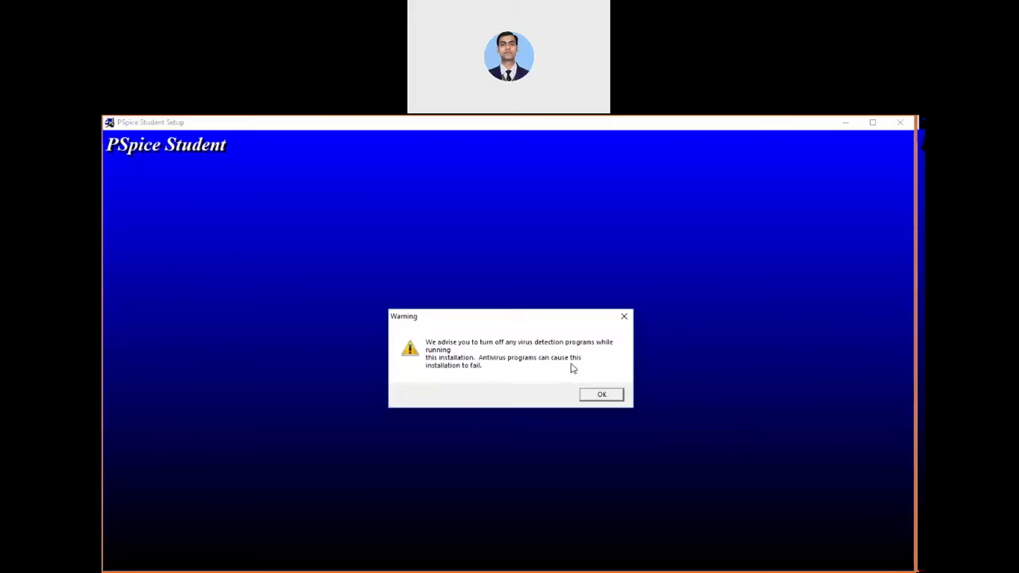
click(597, 395)
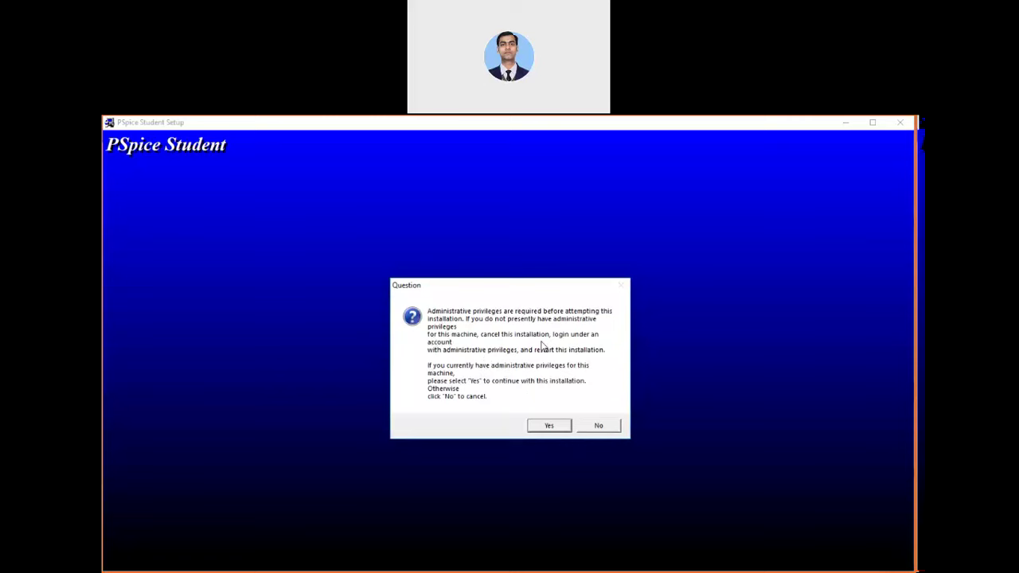
click(537, 430)
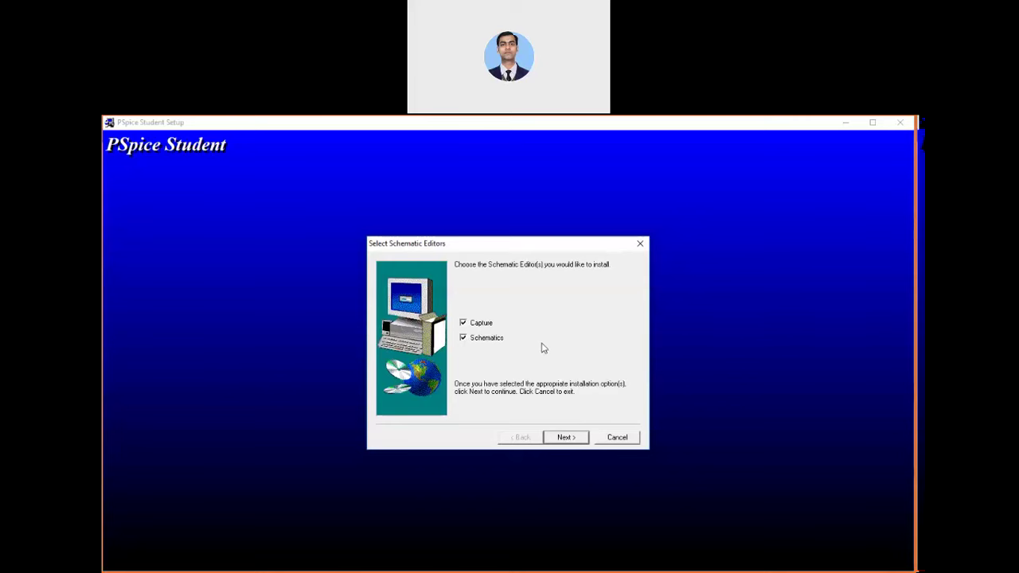
- Choose both Capture and Schematics as schematic editors to install
click(464, 338)
click(464, 339)
click(567, 438)
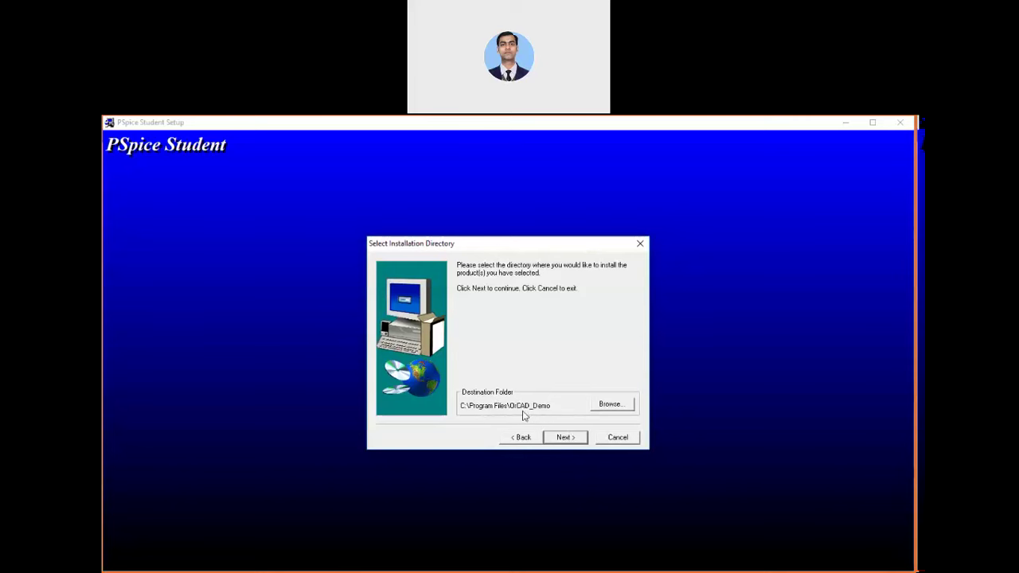
- Accept the C:\Program Files\OrCAD_Demo directory and the PSpice Student program folder
click(565, 437)
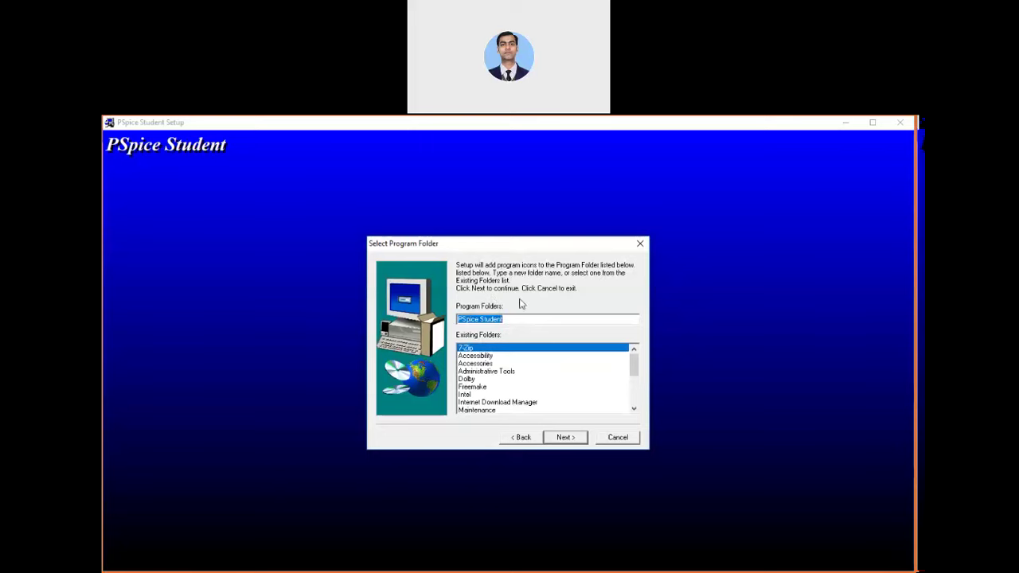
click(564, 439)
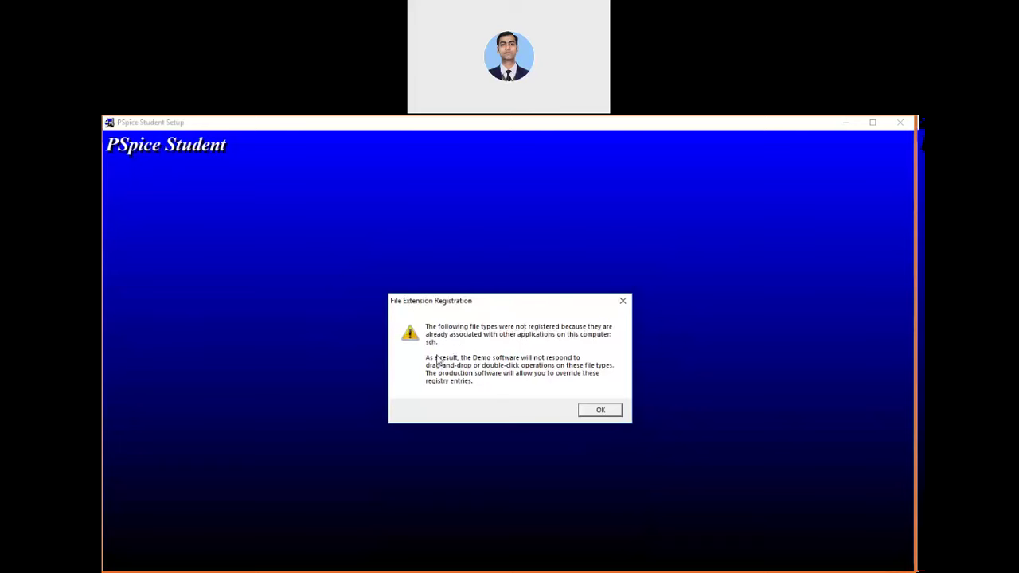
- Dismiss the .sch registration warning, skip the release notes, and finish setup
click(593, 411)
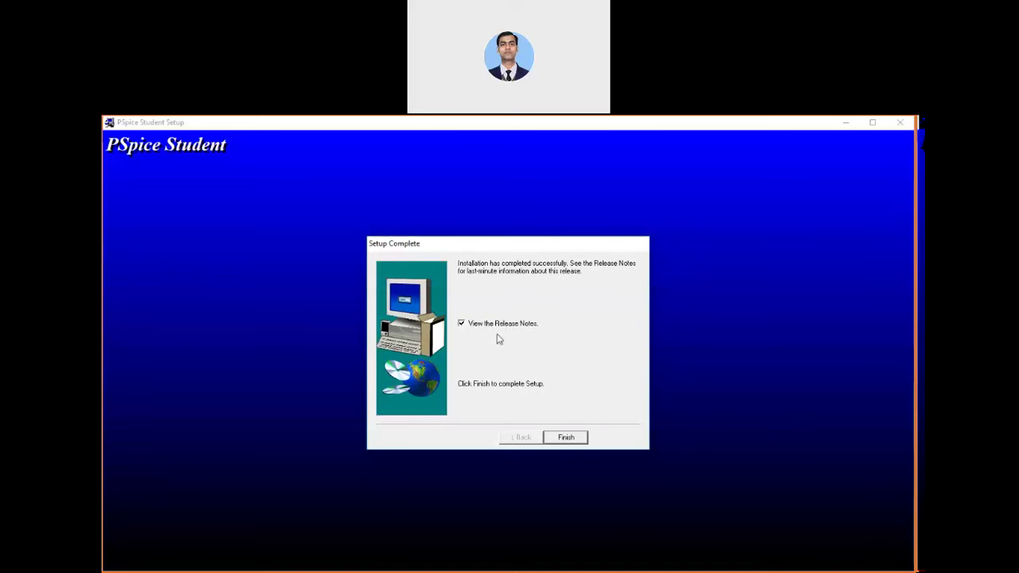
click(461, 325)
click(567, 439)
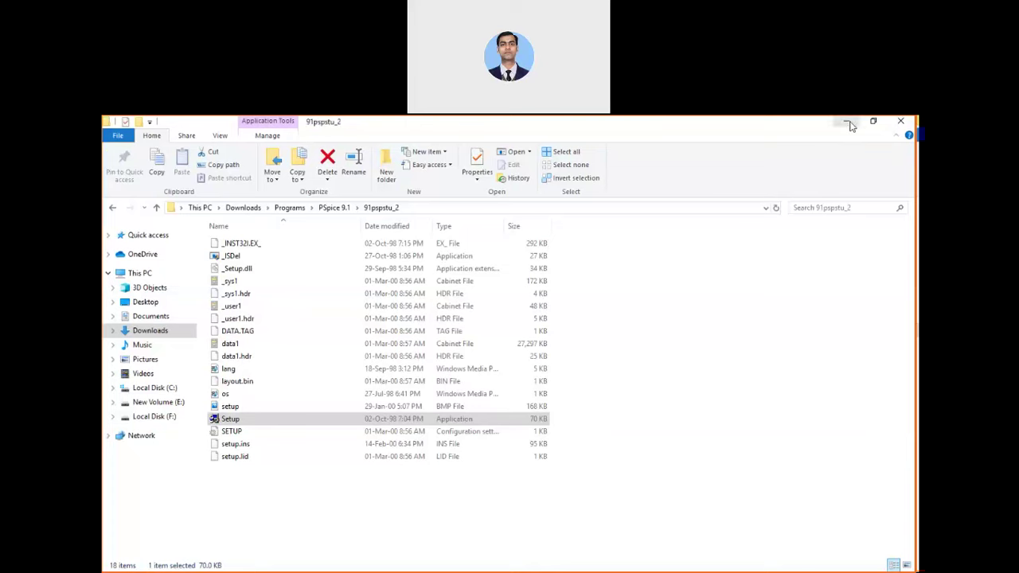
- Minimize the 91pspstu_2 folder, PowerPoint and Chrome windows to reveal the desktop
key(super)
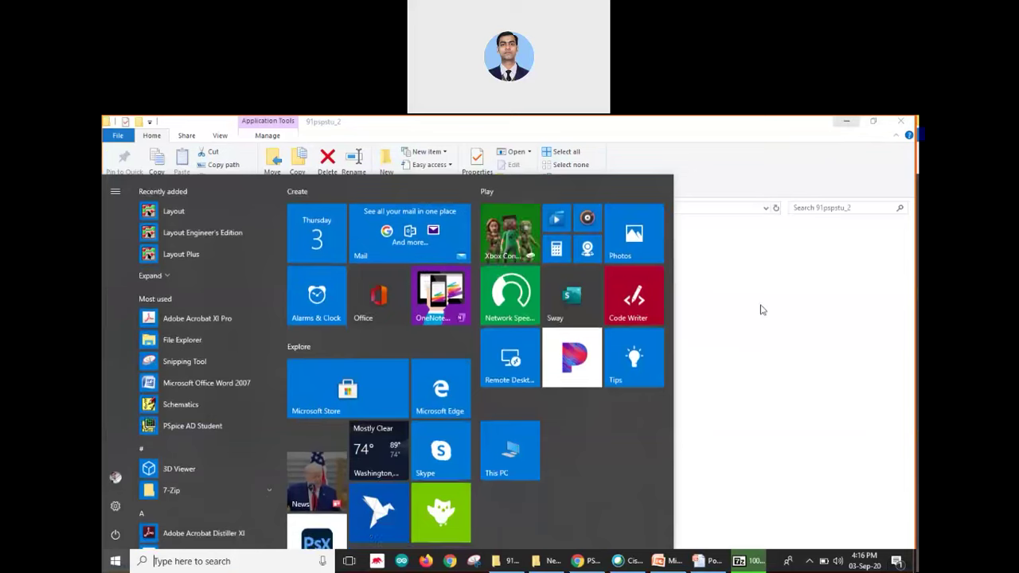
click(762, 310)
click(845, 123)
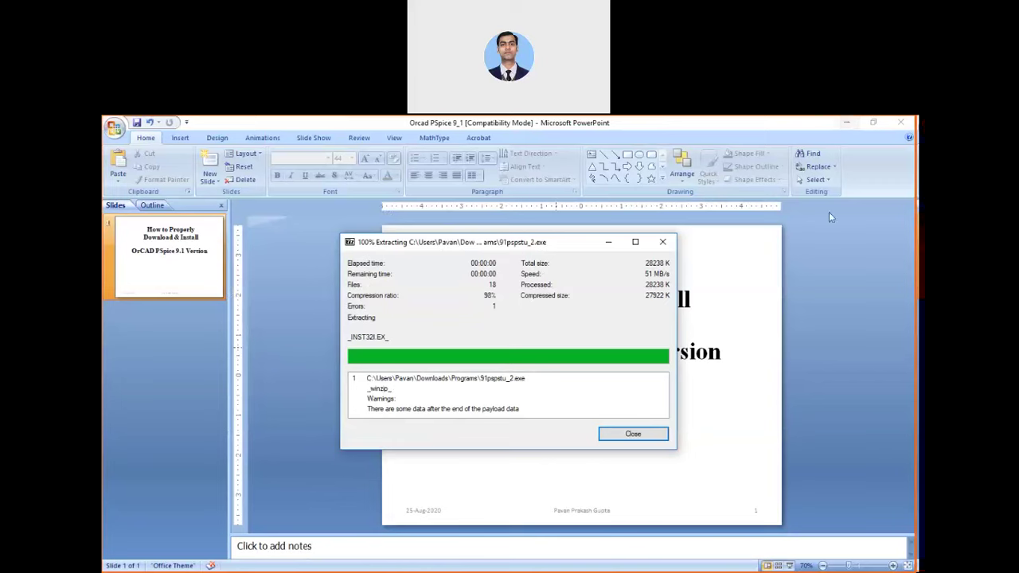
click(845, 122)
click(845, 123)
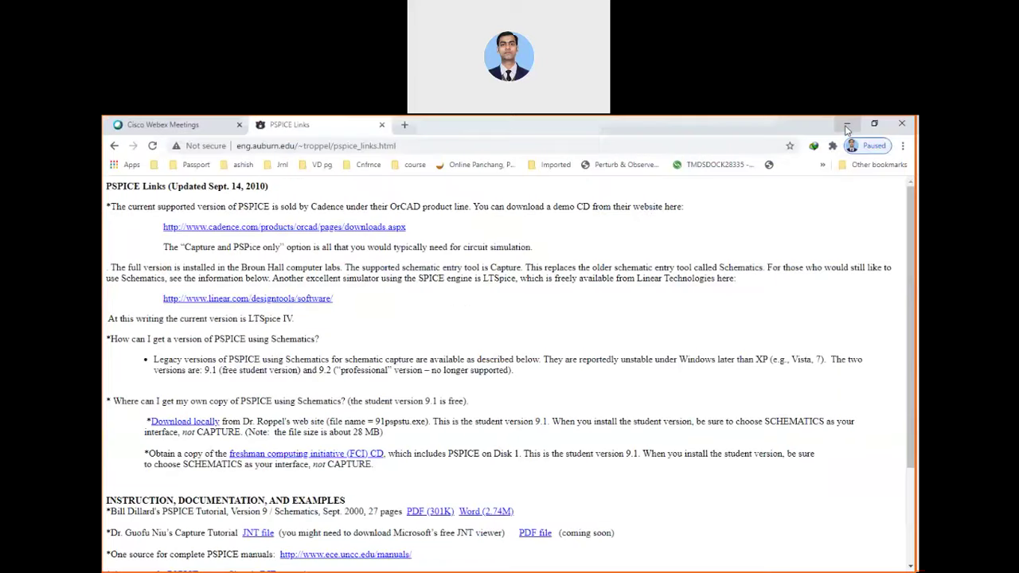
click(846, 124)
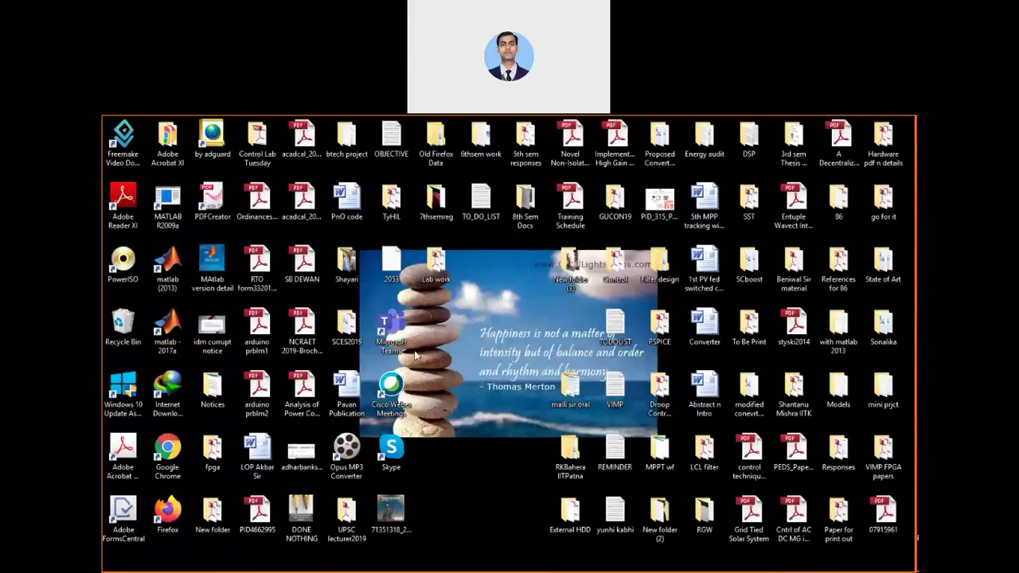
- Search Windows for 'design' and launch PSpice Design Manager
click(165, 562)
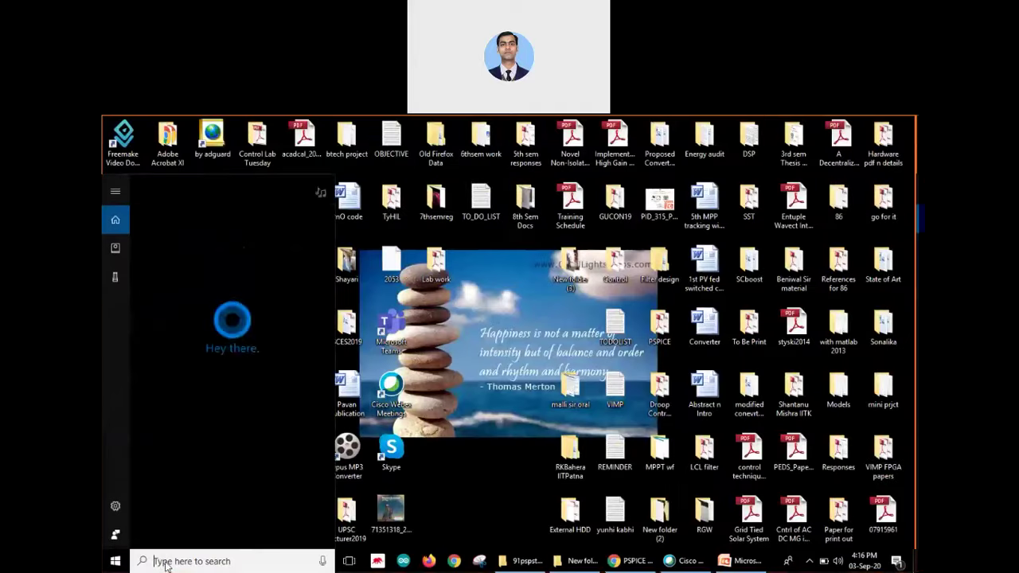
text(de)
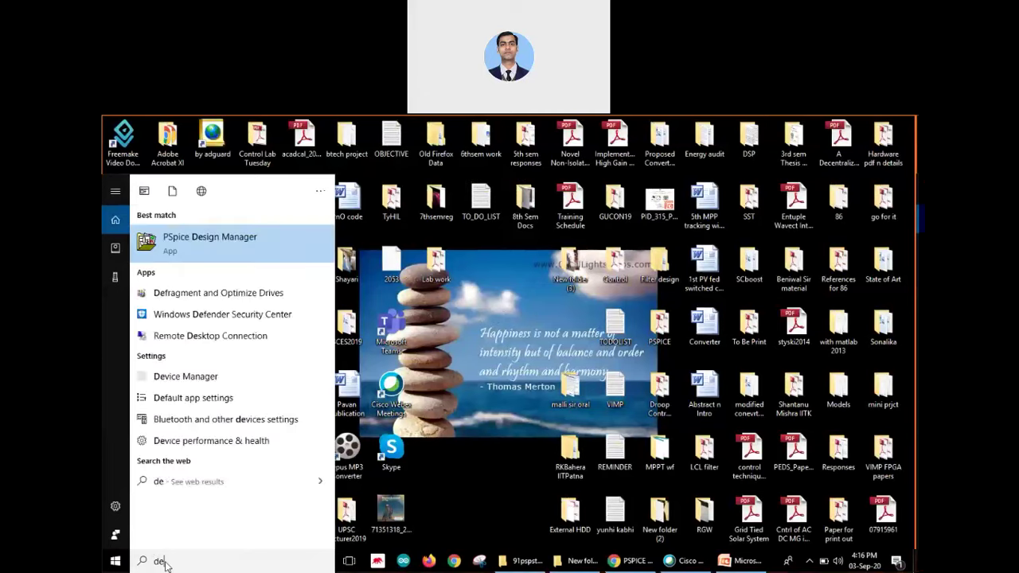
text(sign)
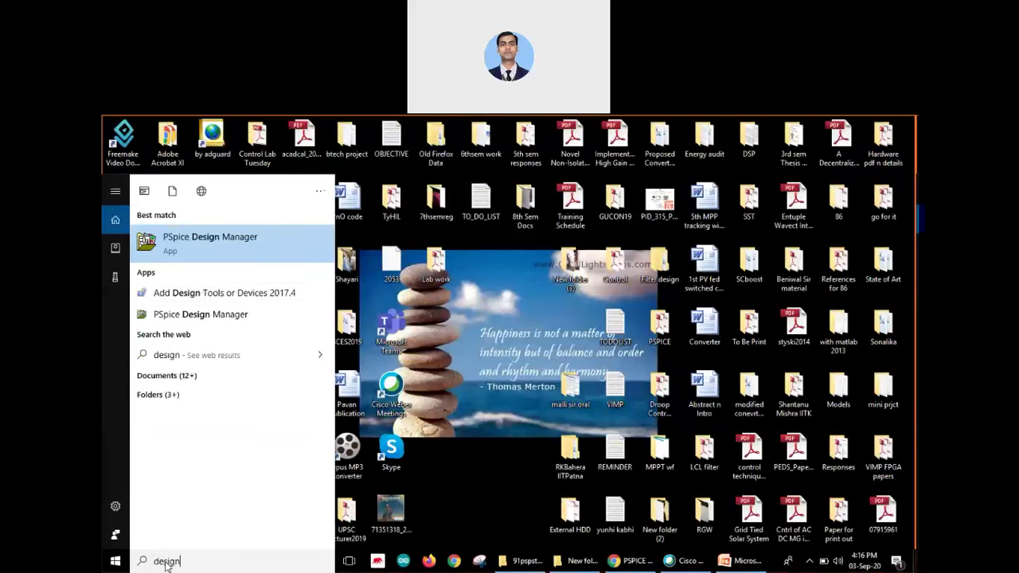
click(222, 242)
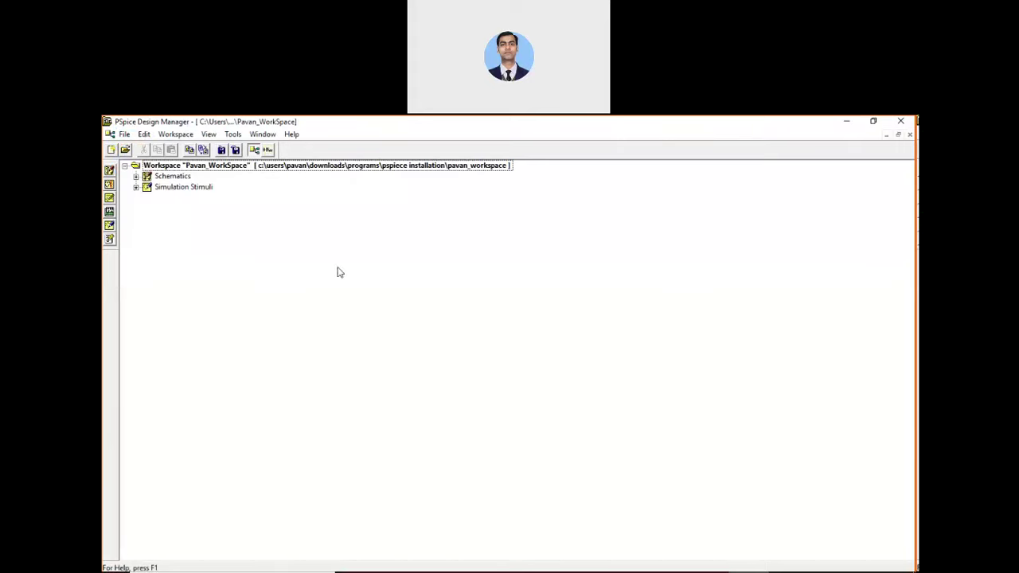
- Look through the File and Workspace menus of PSpice Design Manager
click(124, 134)
click(470, 287)
- Switch back to the PowerPoint title slide on installing OrCAD PSpice 9.1
key(alt+Tab)
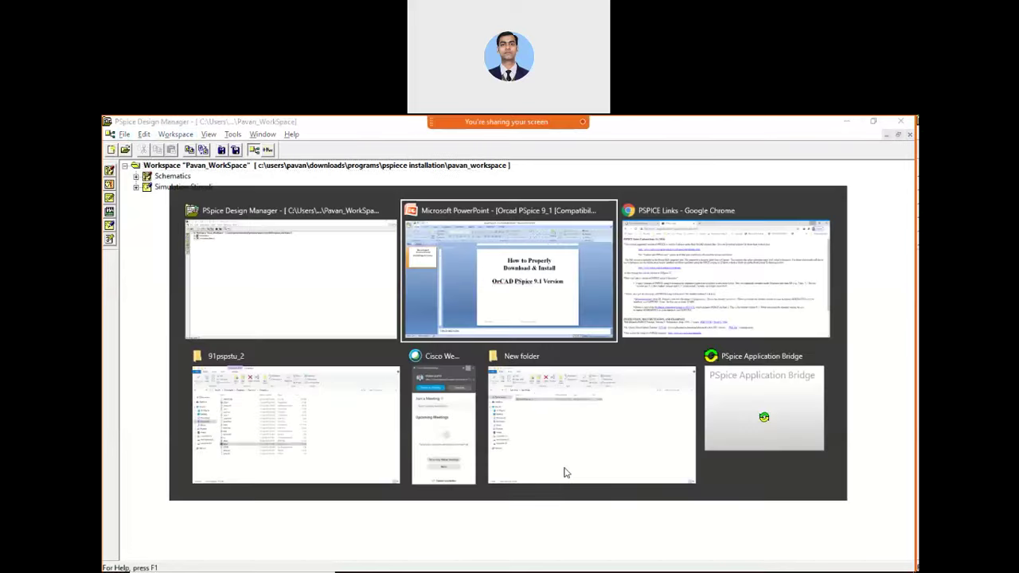
click(542, 283)
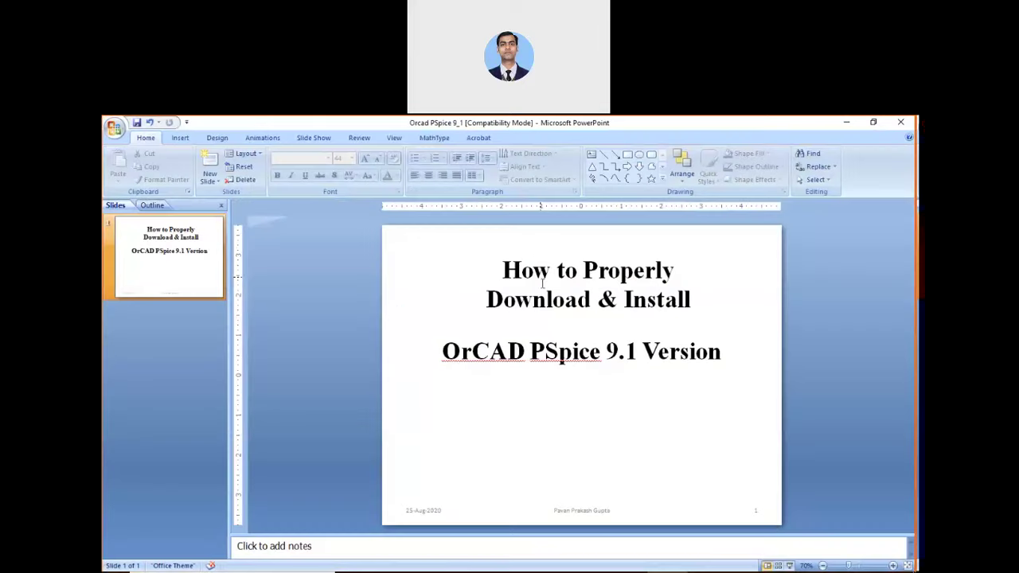